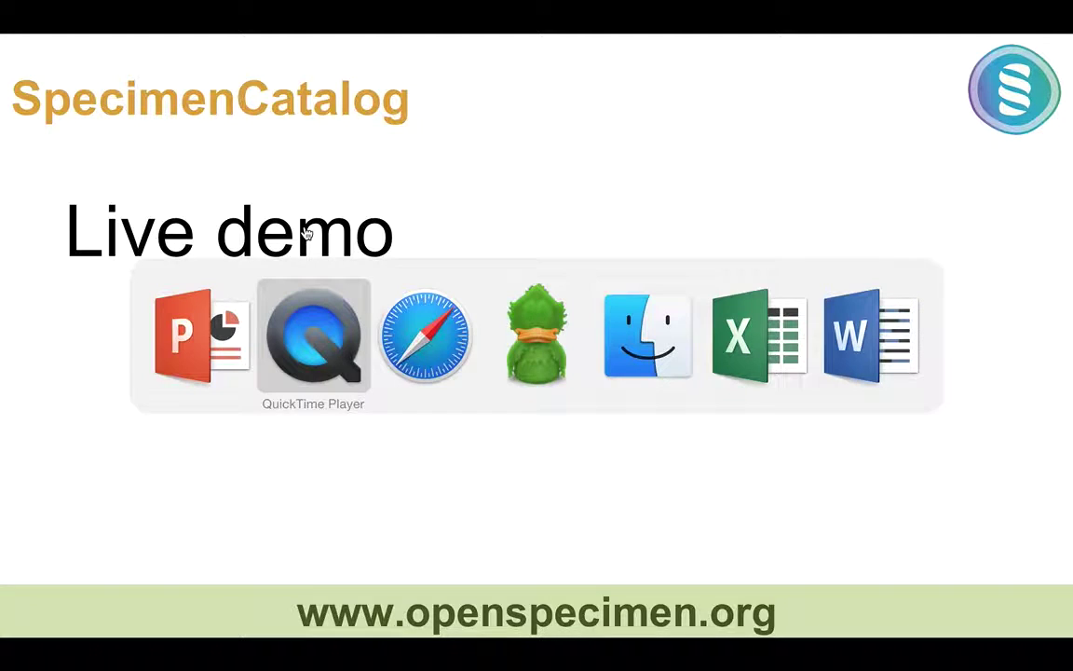
{"action": "key", "text": "super+Tab"}
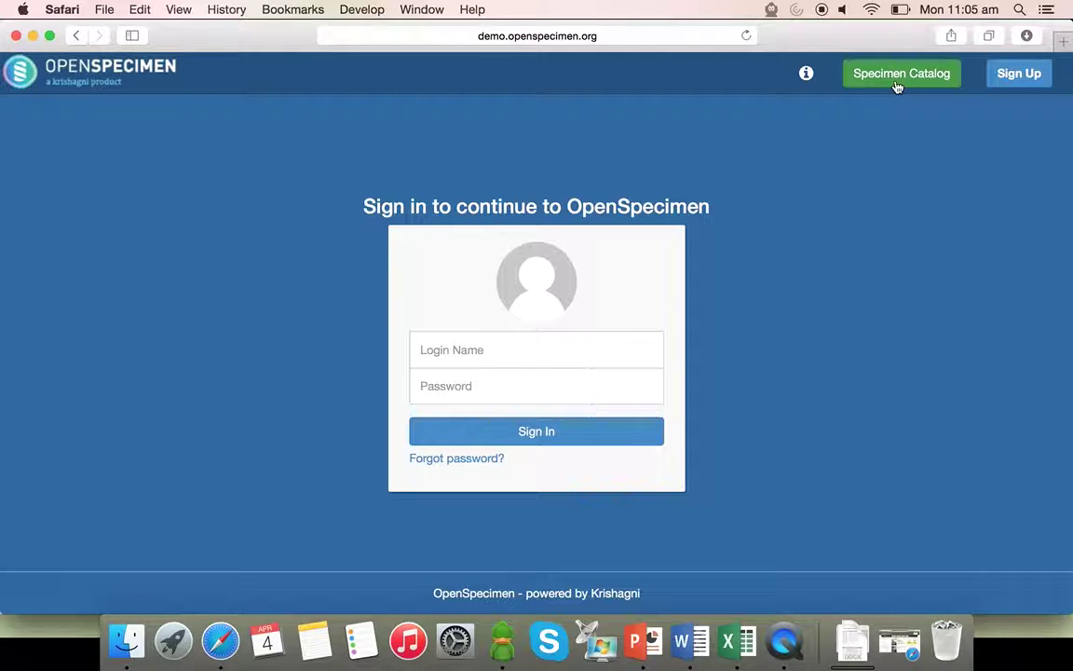
Step: Open the Specimen Catalog and browse its Filters sidebar
{"action": "left_click", "coordinate": [896, 83]}
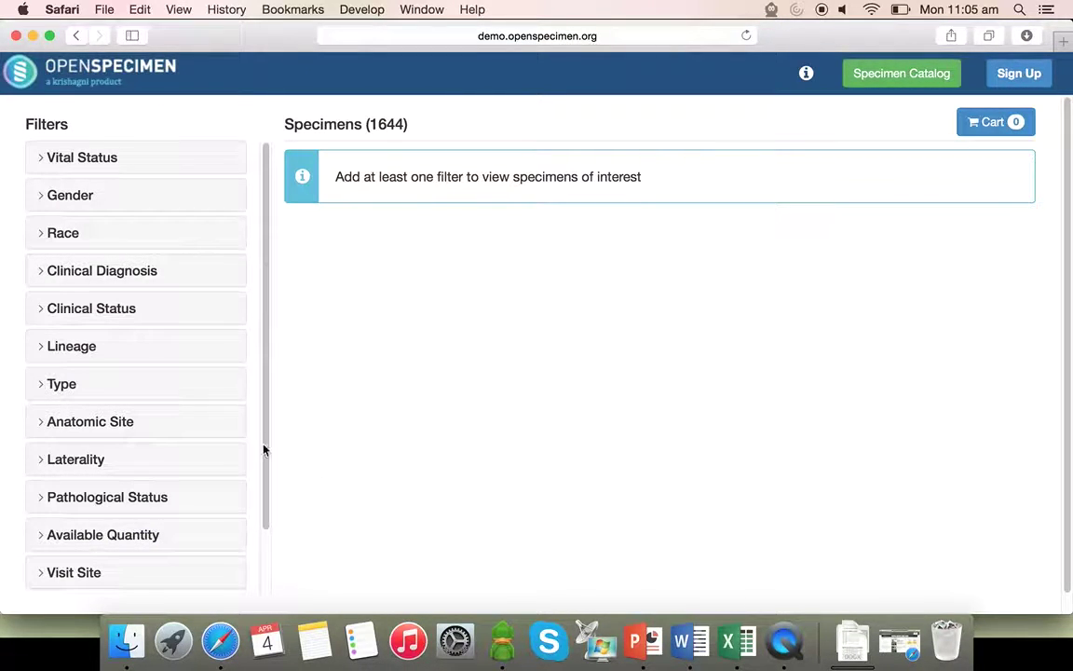
{"action": "scroll", "coordinate": [156, 547], "scroll_direction": "down", "scroll_amount": 2}
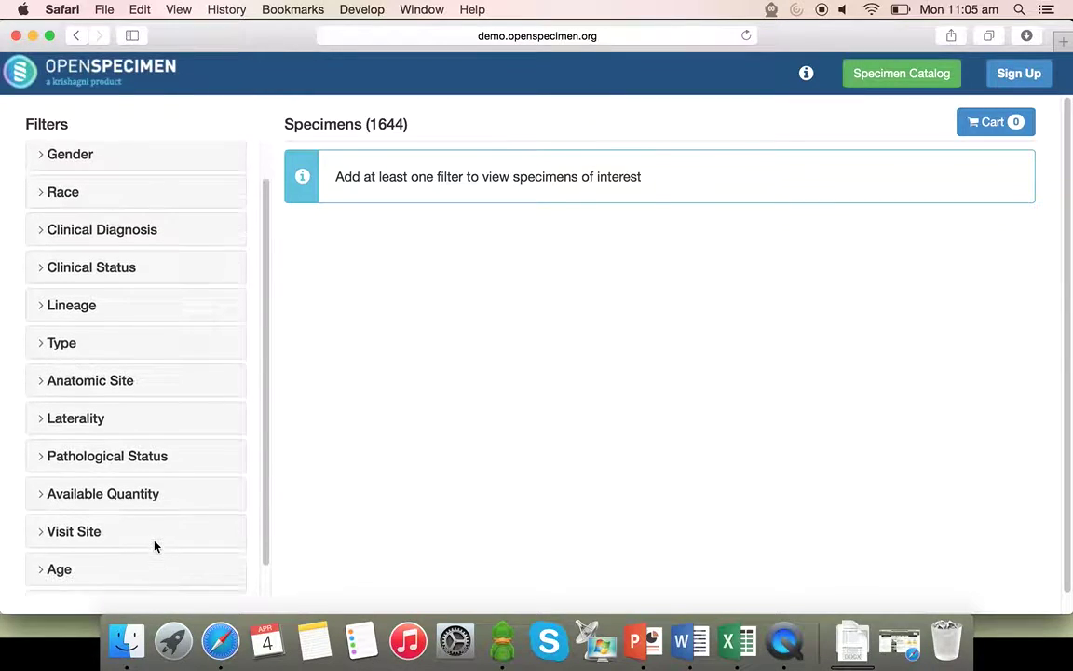
{"action": "scroll", "coordinate": [156, 547], "scroll_direction": "down", "scroll_amount": 3}
{"action": "scroll", "coordinate": [156, 546], "scroll_direction": "up", "scroll_amount": 2}
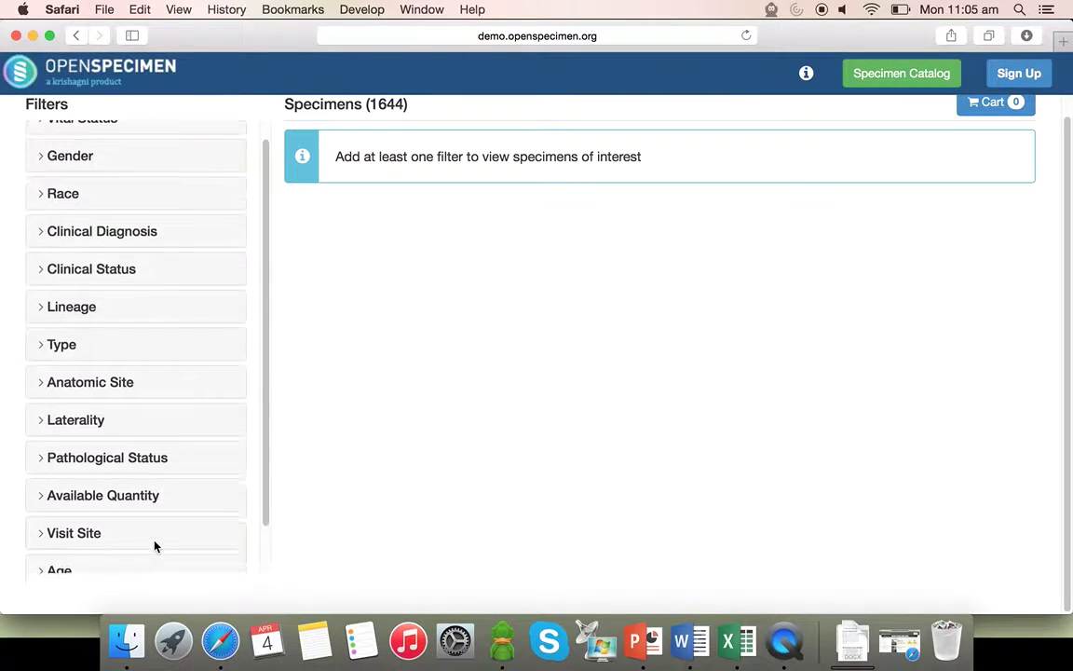
{"action": "scroll", "coordinate": [156, 547], "scroll_direction": "up", "scroll_amount": 2}
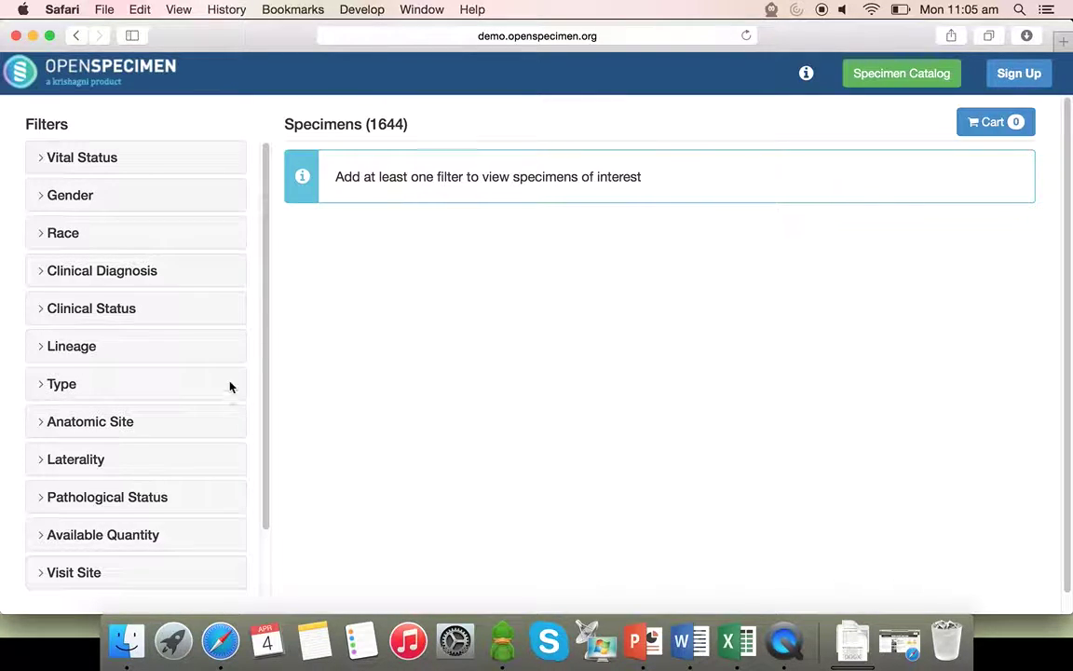
Step: Filter the catalog to Female gender and the Carcinoma in situ of breast diagnosis
{"action": "left_click", "coordinate": [43, 201]}
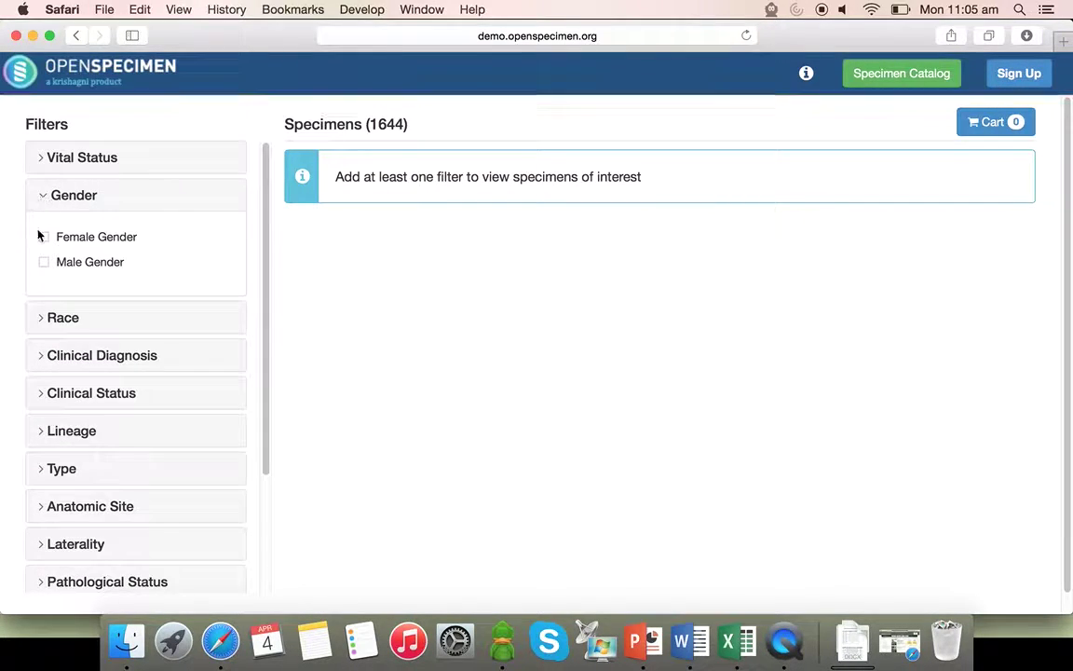
{"action": "left_click", "coordinate": [44, 241]}
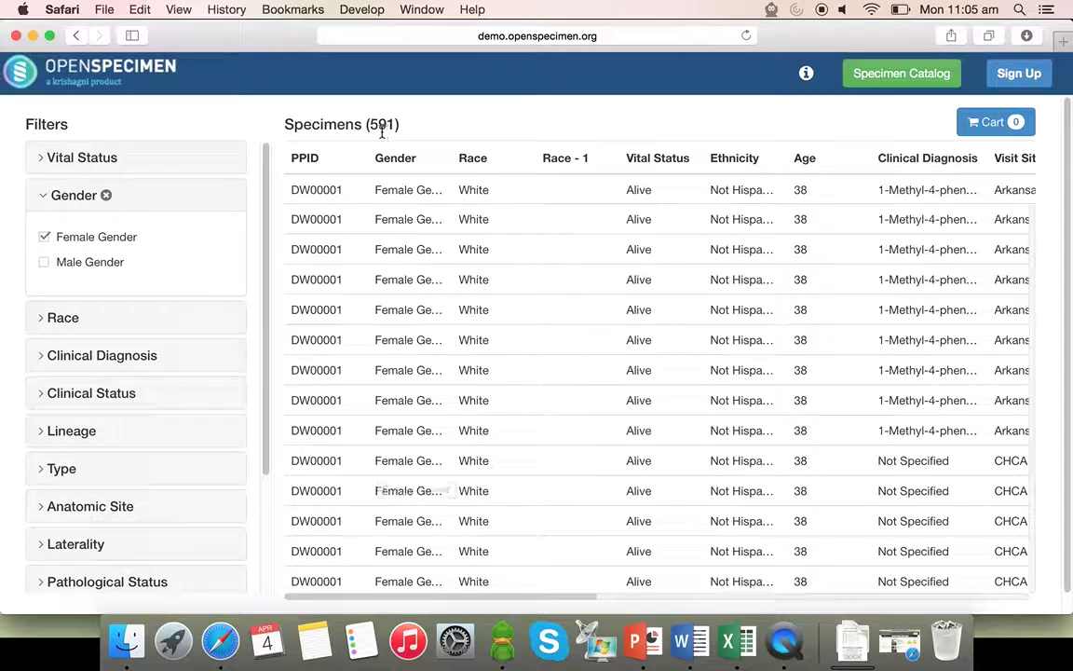
{"action": "left_click", "coordinate": [43, 355]}
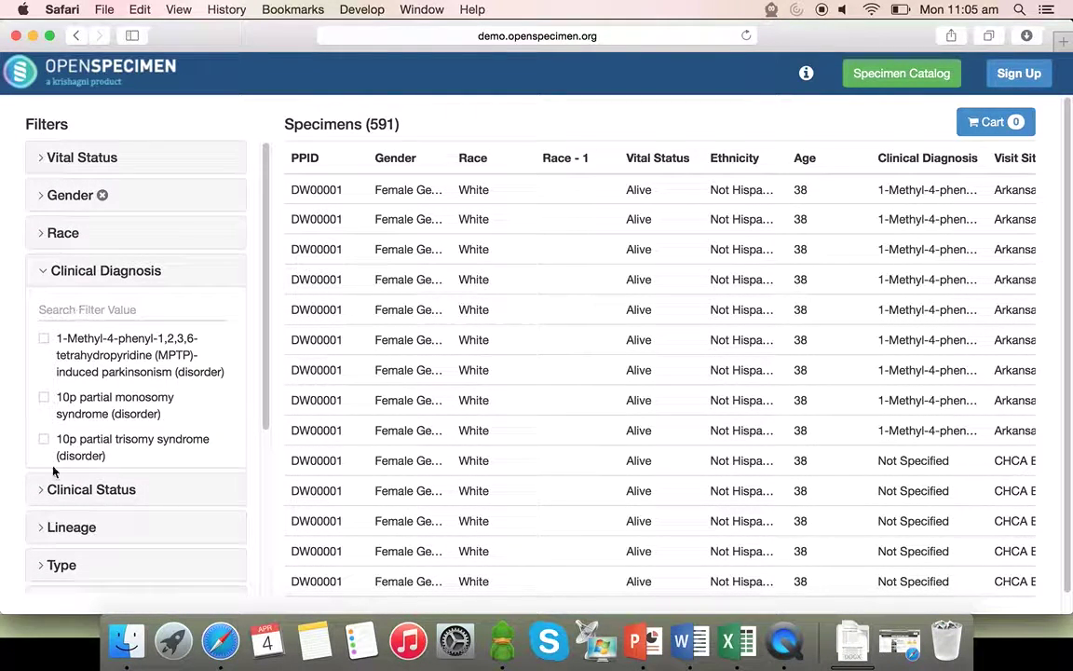
{"action": "left_click", "coordinate": [66, 308]}
{"action": "type", "text": "bre"}
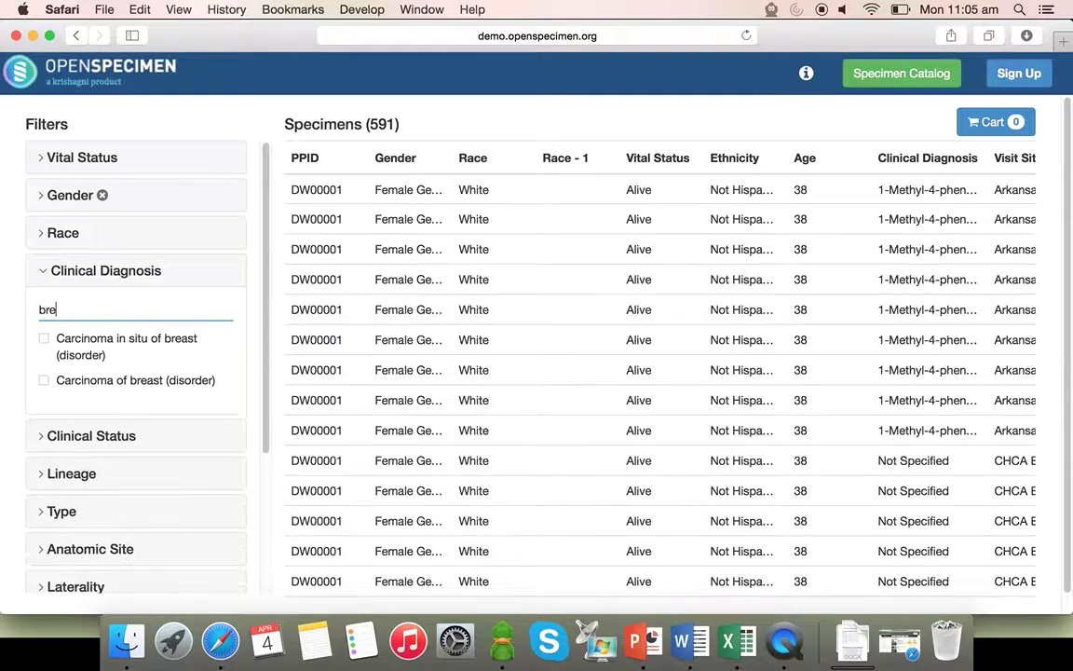
{"action": "type", "text": "as"}
{"action": "left_click", "coordinate": [44, 340]}
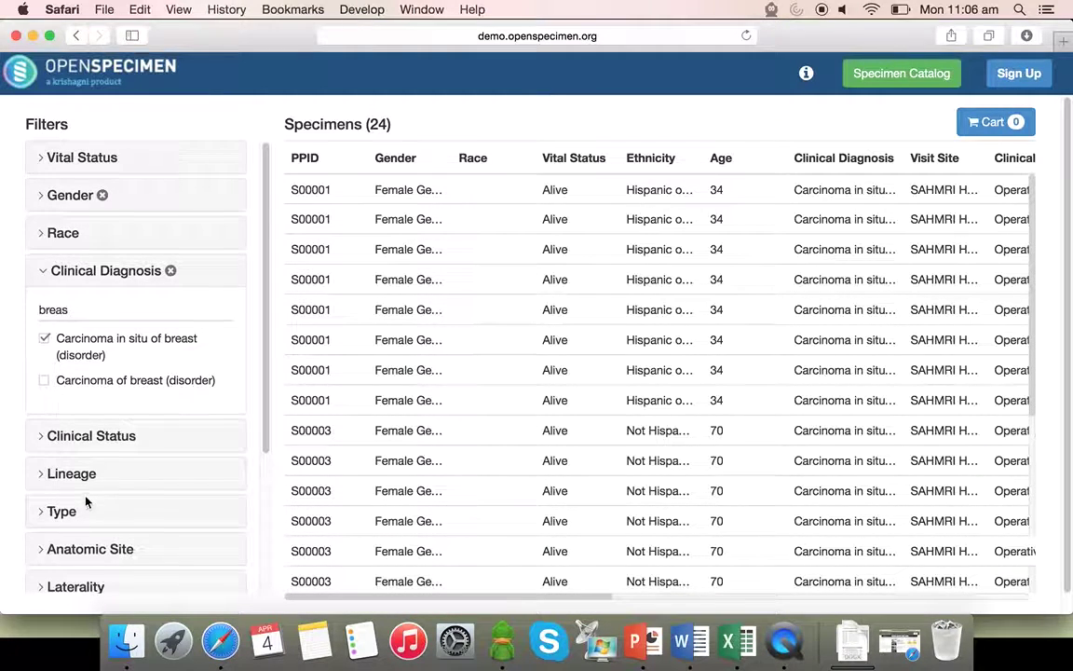
{"action": "scroll", "coordinate": [77, 446], "scroll_direction": "down", "scroll_amount": 3}
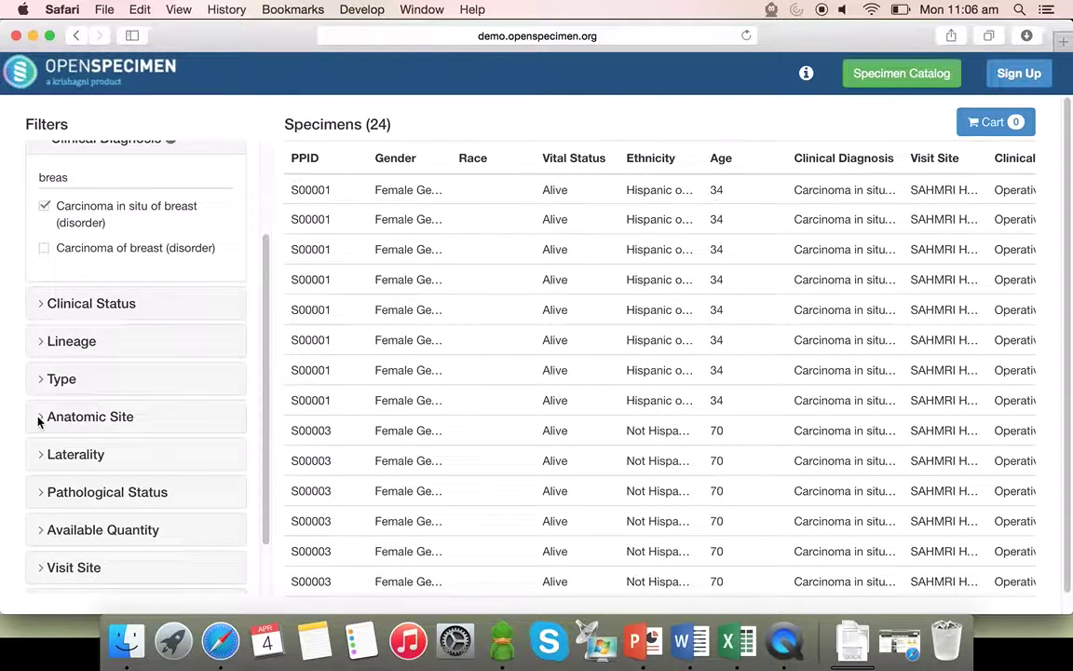
Step: Filter the anatomic site to Breast, NOS
{"action": "left_click", "coordinate": [41, 423]}
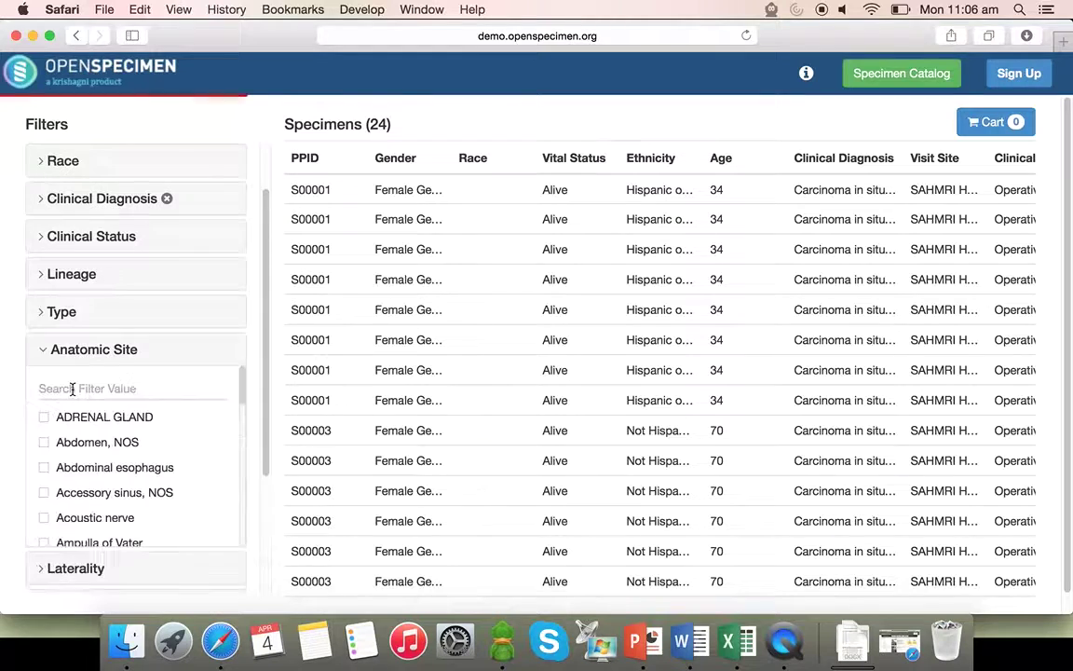
{"action": "left_click", "coordinate": [72, 389]}
{"action": "type", "text": "breas"}
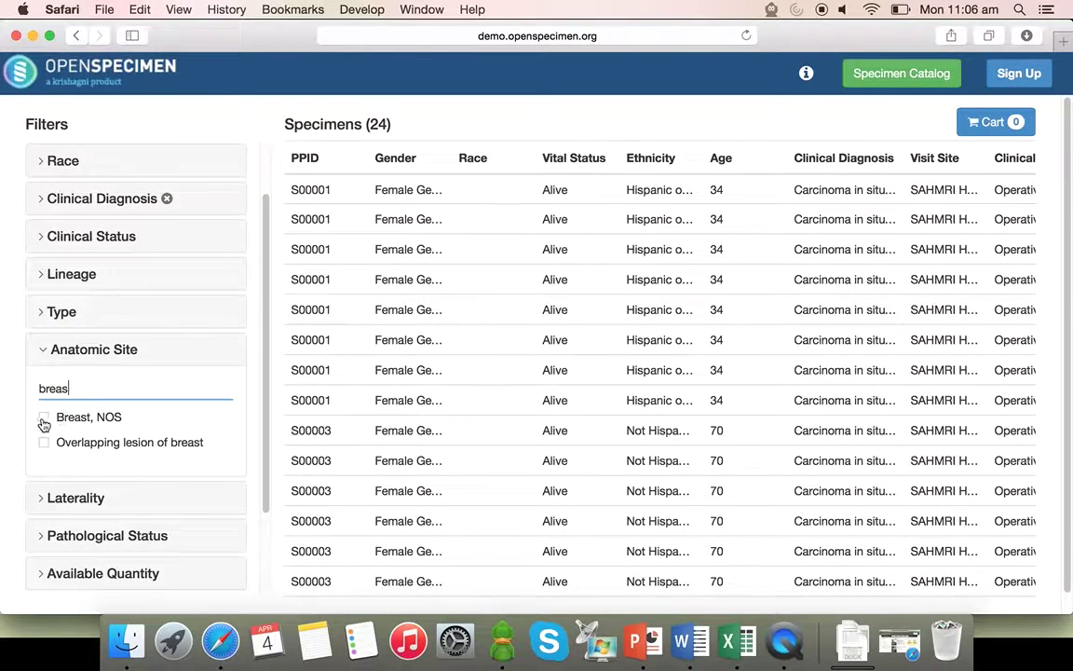
{"action": "left_click", "coordinate": [43, 418]}
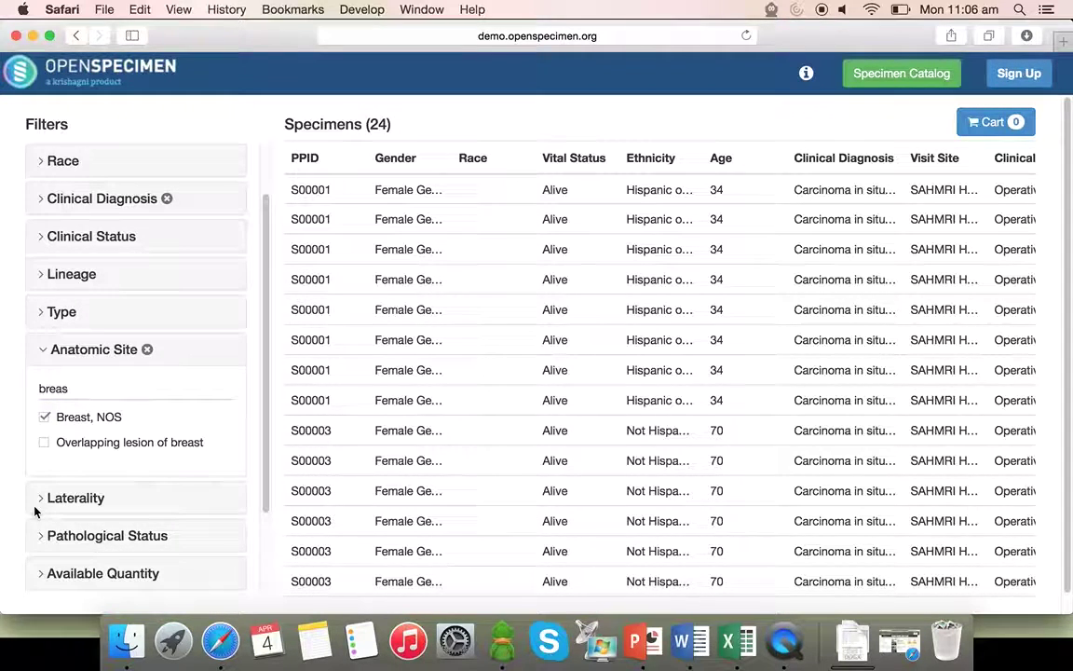
Step: Limit pathological status to Malignant and Malignant, Invasive
{"action": "scroll", "coordinate": [35, 514], "scroll_direction": "down", "scroll_amount": 3}
{"action": "scroll", "coordinate": [37, 524], "scroll_direction": "down", "scroll_amount": 3}
{"action": "scroll", "coordinate": [38, 523], "scroll_direction": "down", "scroll_amount": 1}
{"action": "left_click", "coordinate": [43, 407]}
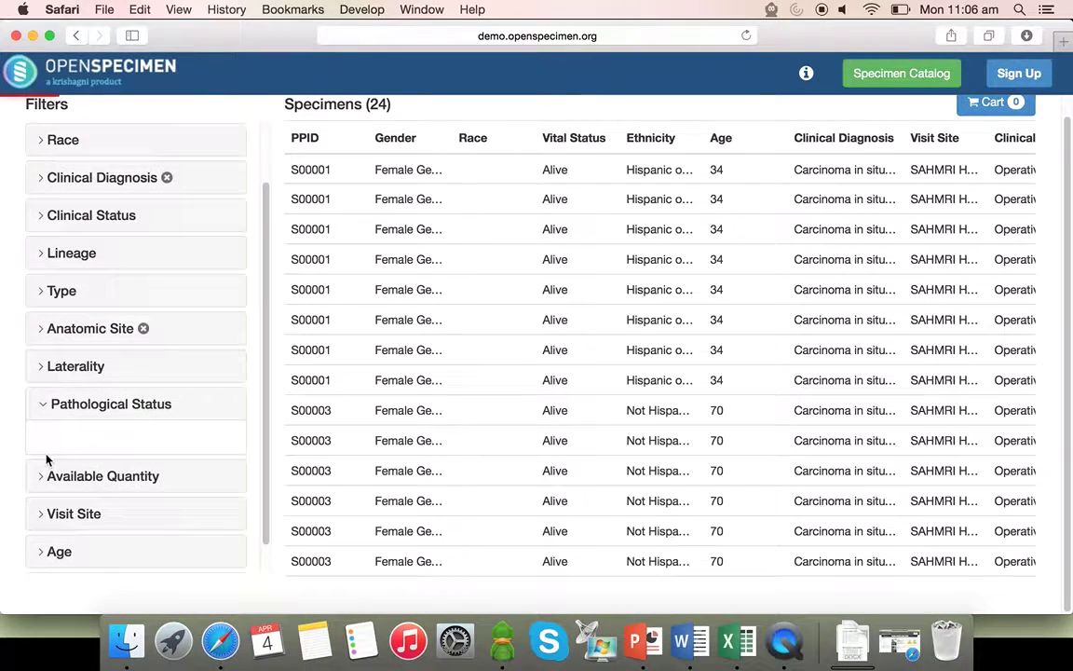
{"action": "left_click", "coordinate": [44, 471]}
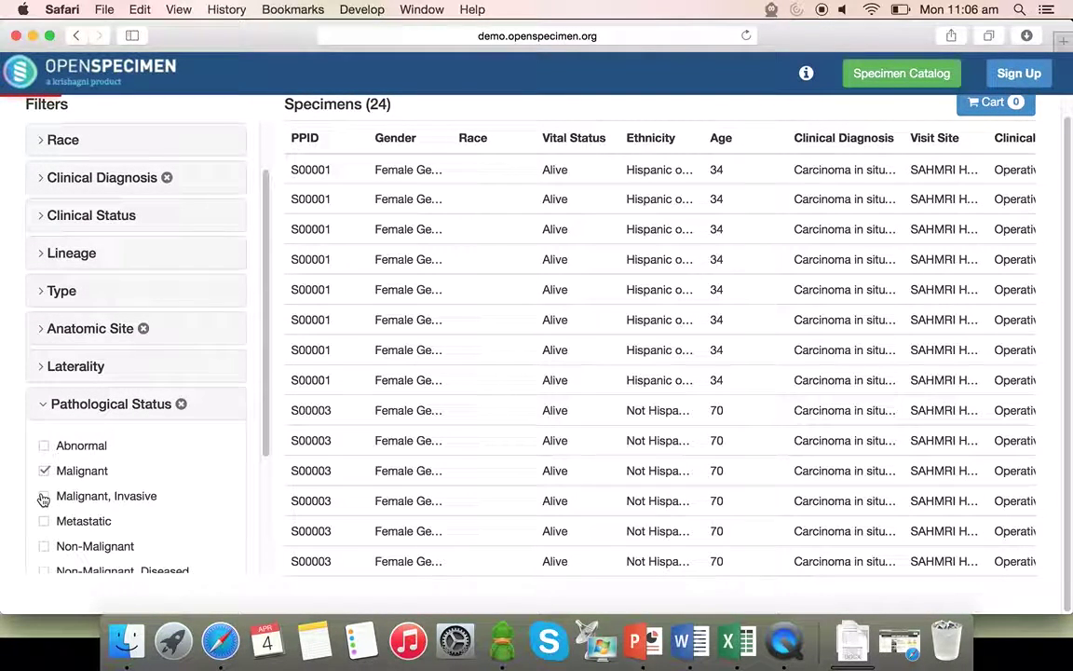
{"action": "left_click", "coordinate": [44, 496]}
Step: Apply an age range of 30 to 70, leaving 9 specimens
{"action": "scroll", "coordinate": [76, 520], "scroll_direction": "down", "scroll_amount": 5}
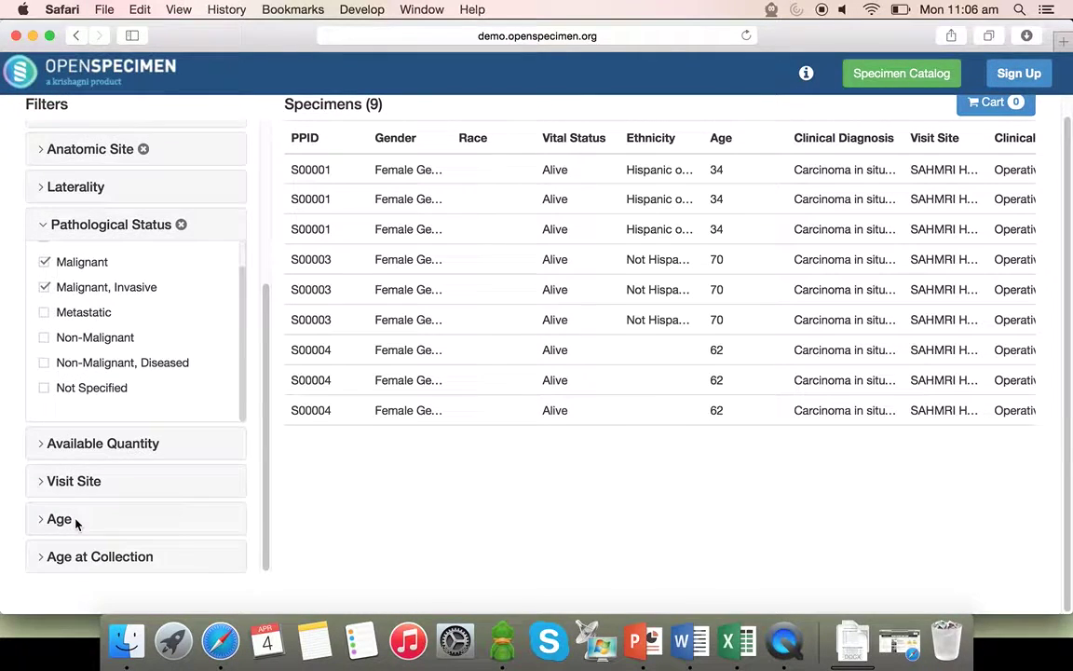
{"action": "left_click", "coordinate": [44, 520]}
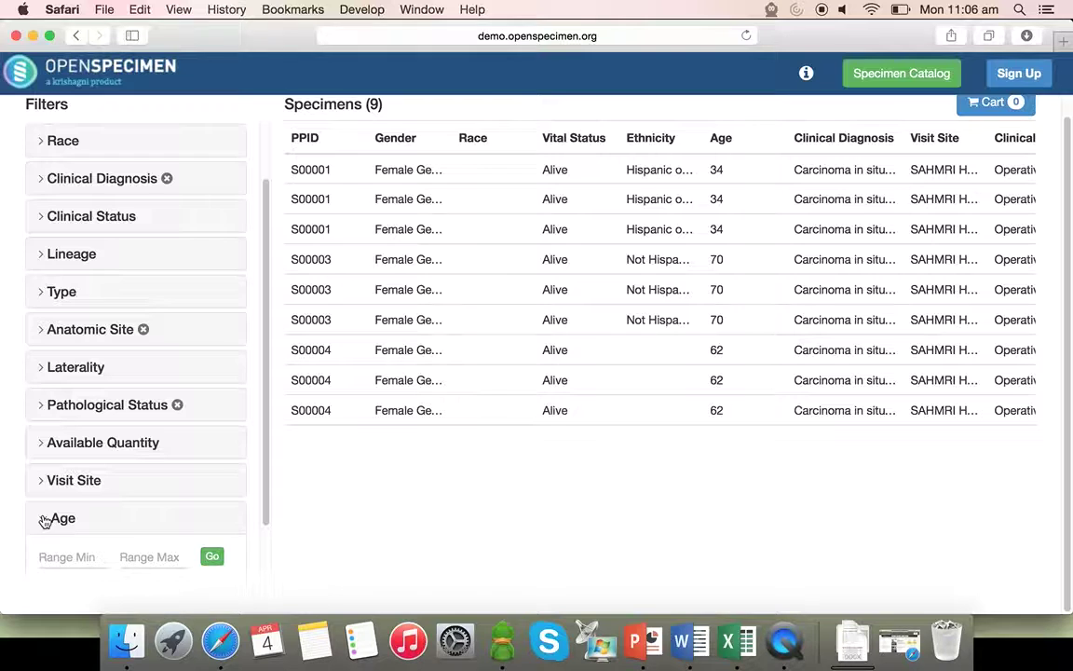
{"action": "left_click", "coordinate": [69, 549]}
{"action": "type", "text": "30"}
{"action": "key", "text": "Tab"}
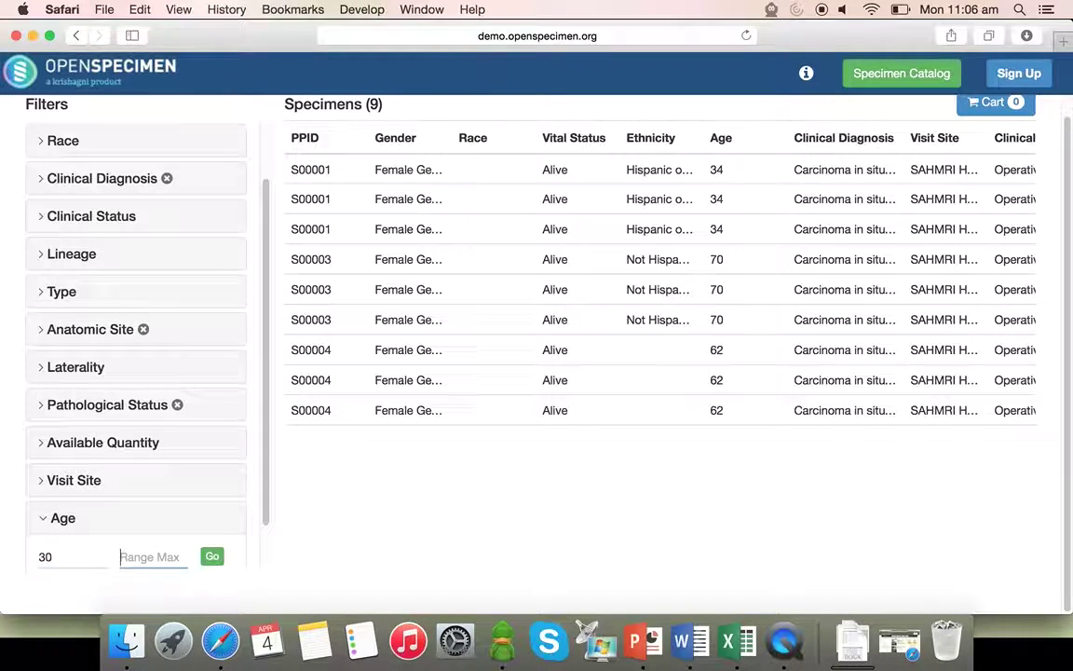
{"action": "type", "text": "70"}
{"action": "left_click", "coordinate": [213, 563]}
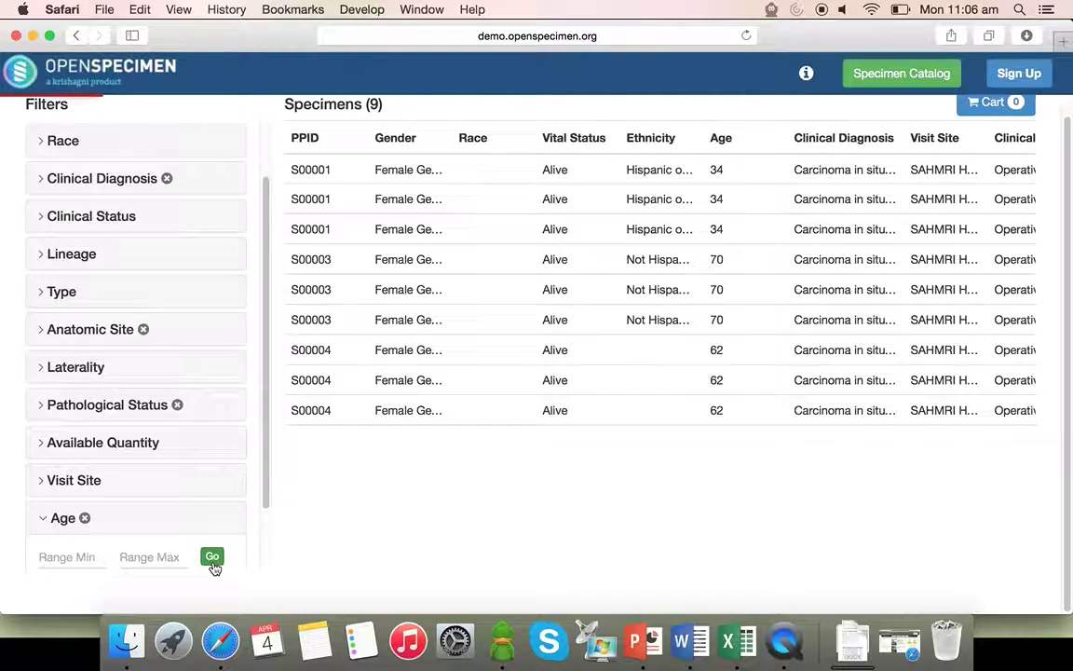
{"action": "scroll", "coordinate": [143, 565], "scroll_direction": "down", "scroll_amount": 2}
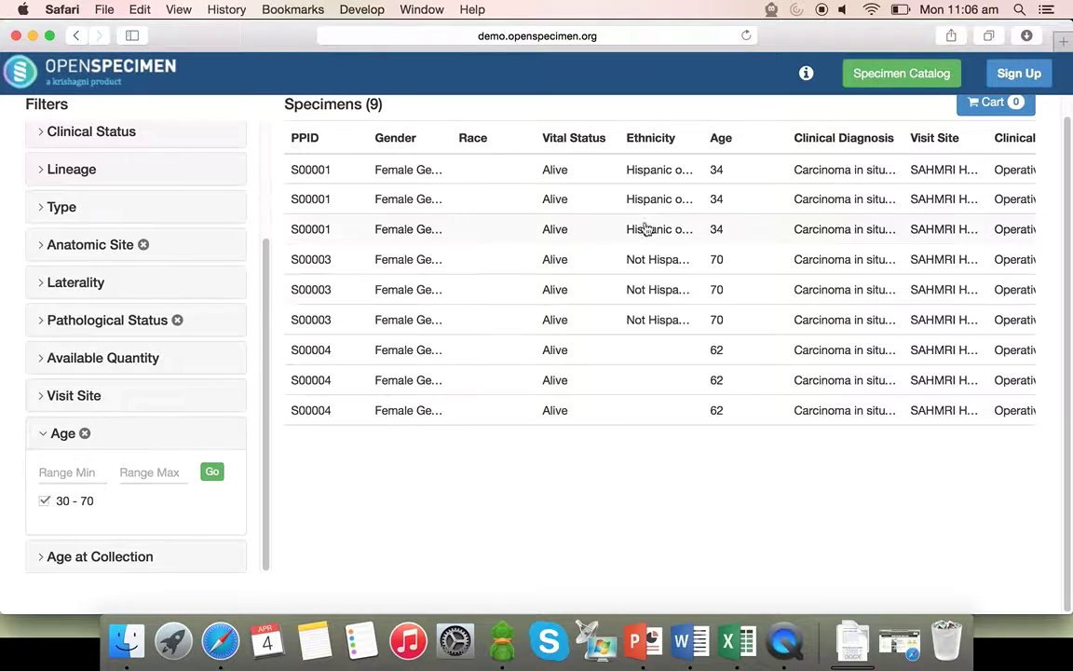
Step: Select specimens from S00001, S00003 and S00004 and add them to the cart
{"action": "left_click", "coordinate": [456, 179]}
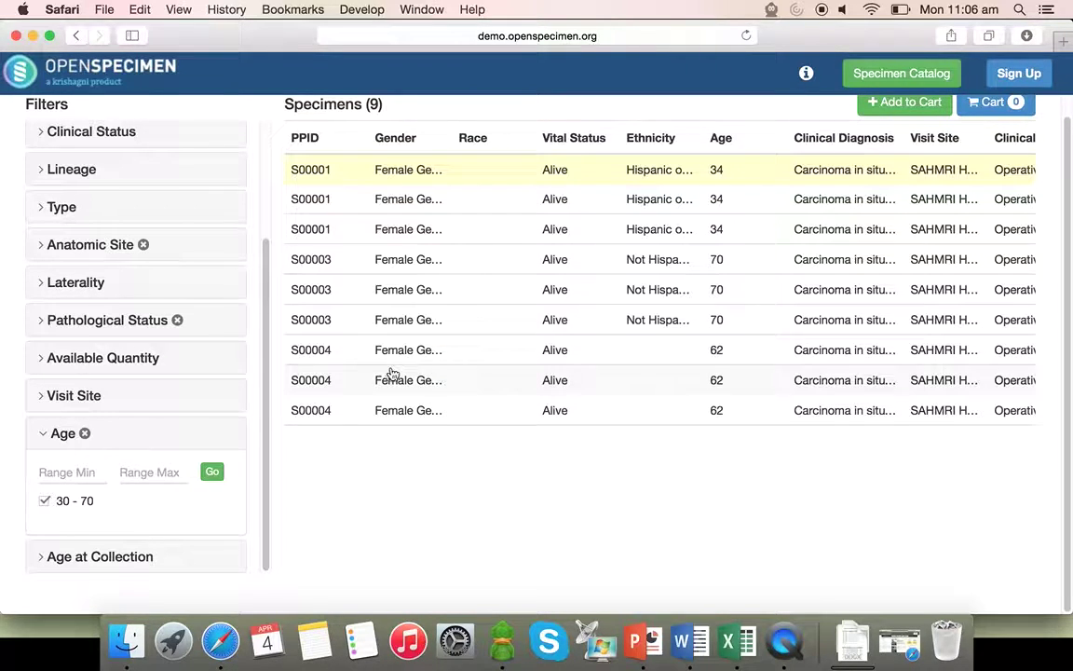
{"action": "left_click", "coordinate": [389, 262]}
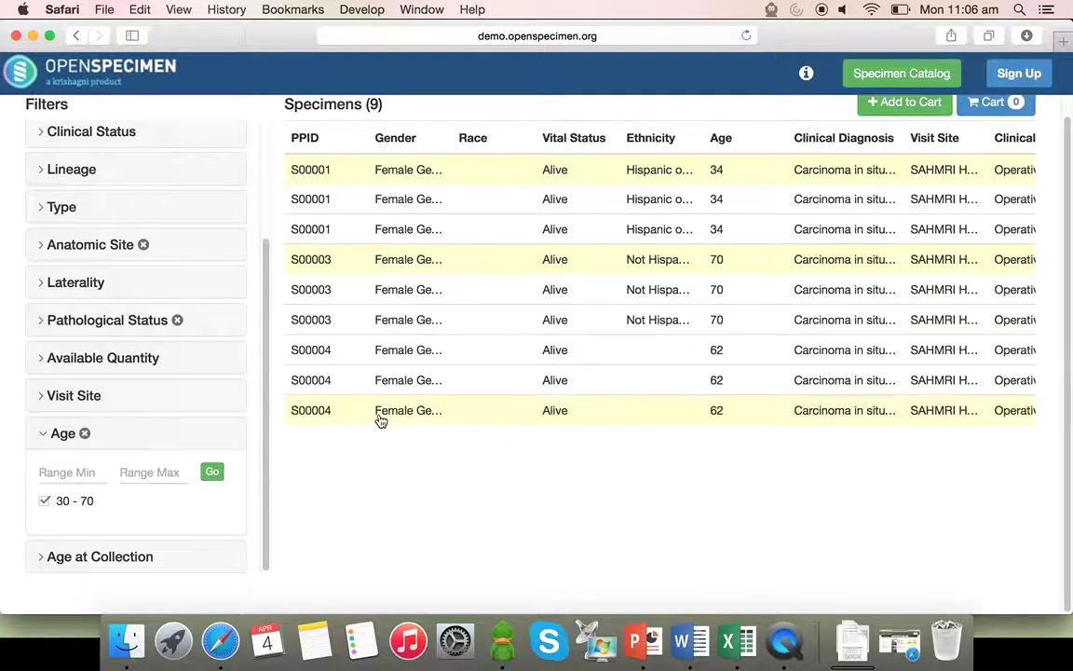
{"action": "left_click", "coordinate": [912, 105]}
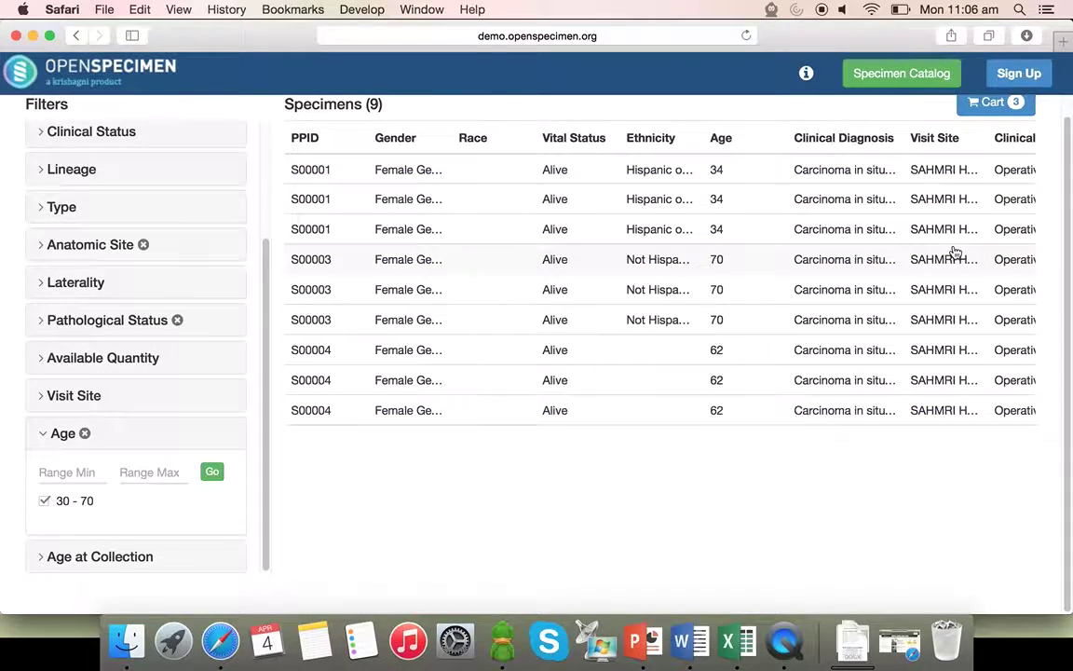
{"action": "scroll", "coordinate": [955, 252], "scroll_direction": "up", "scroll_amount": 2}
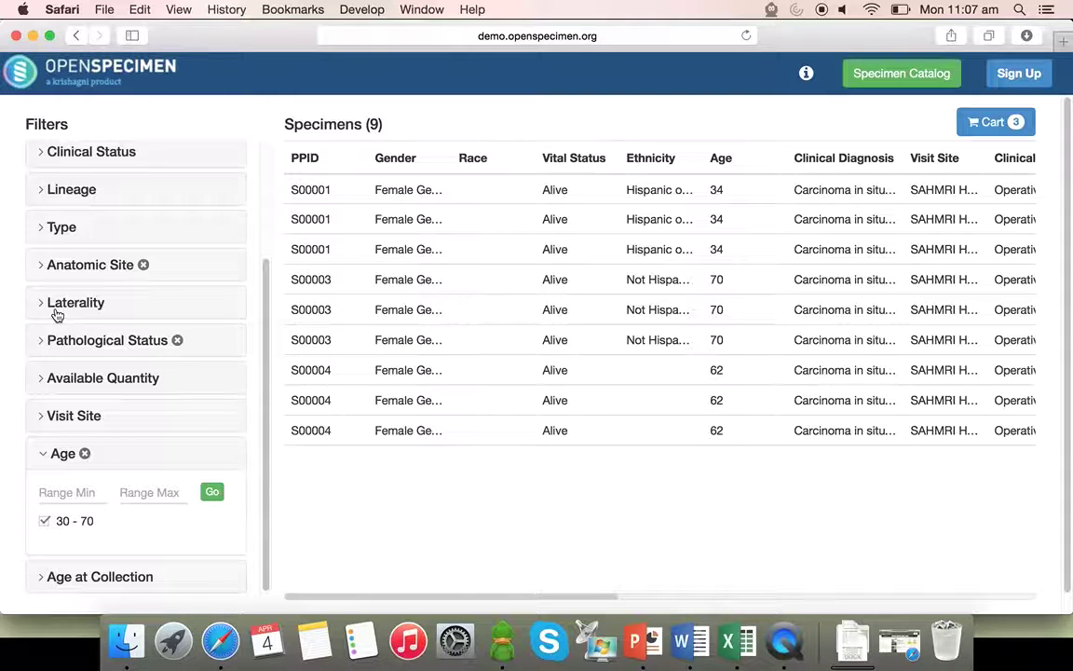
Step: Review the carted specimens 1221, 2462 and 2473, then proceed to Confirm Request
{"action": "left_click", "coordinate": [991, 123]}
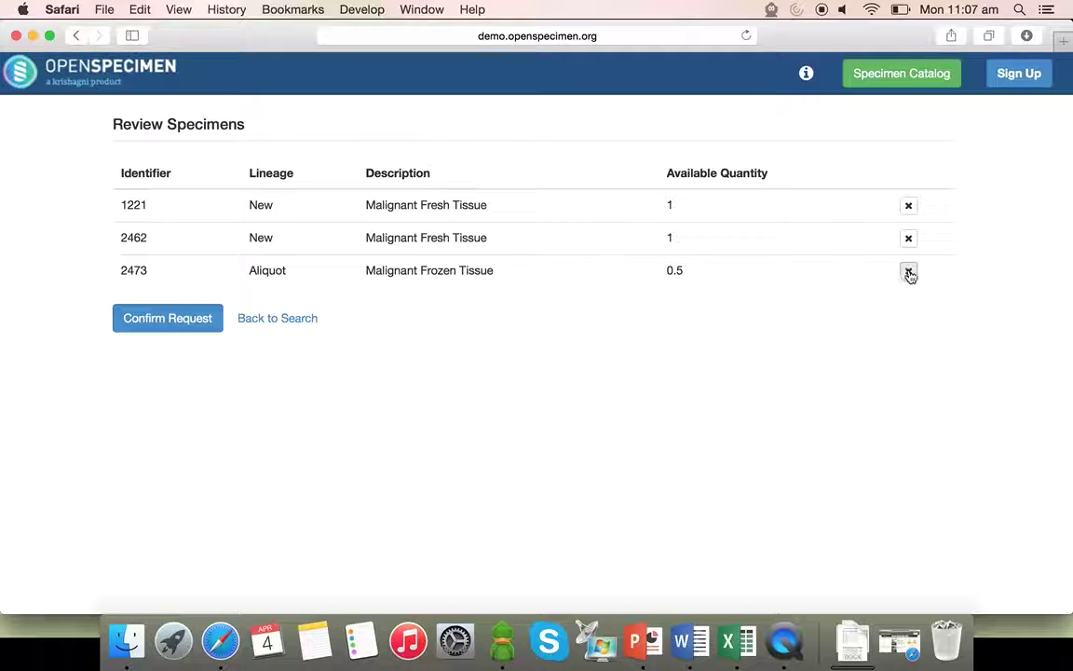
{"action": "left_click", "coordinate": [181, 332]}
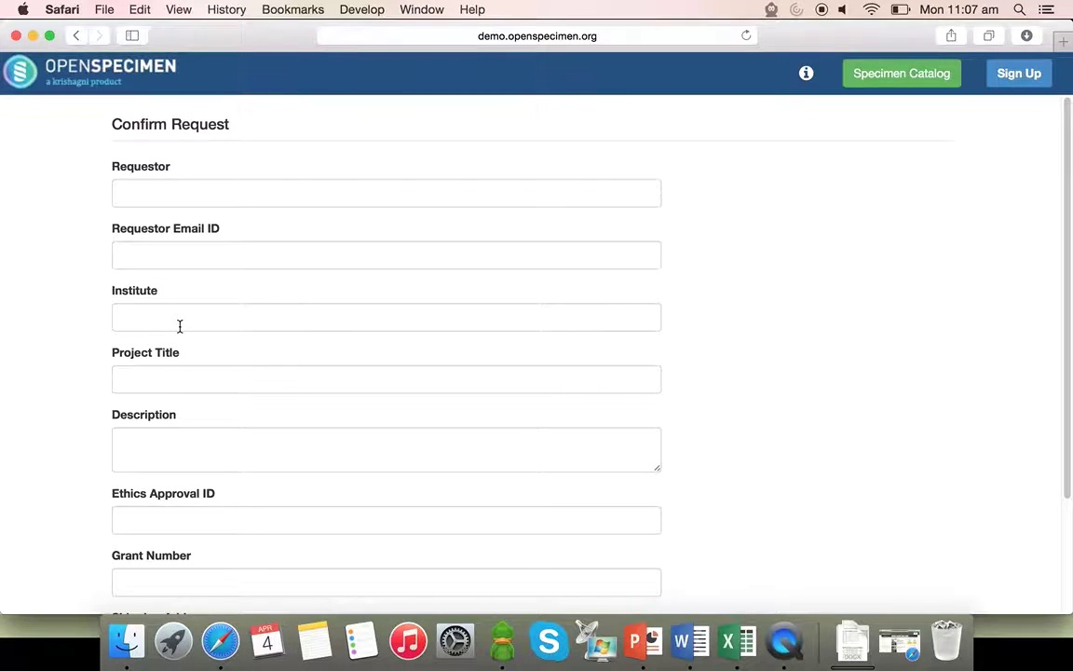
Step: Enter the requestor's name and e-mail address
{"action": "left_click", "coordinate": [177, 192]}
{"action": "type", "text": "Po"}
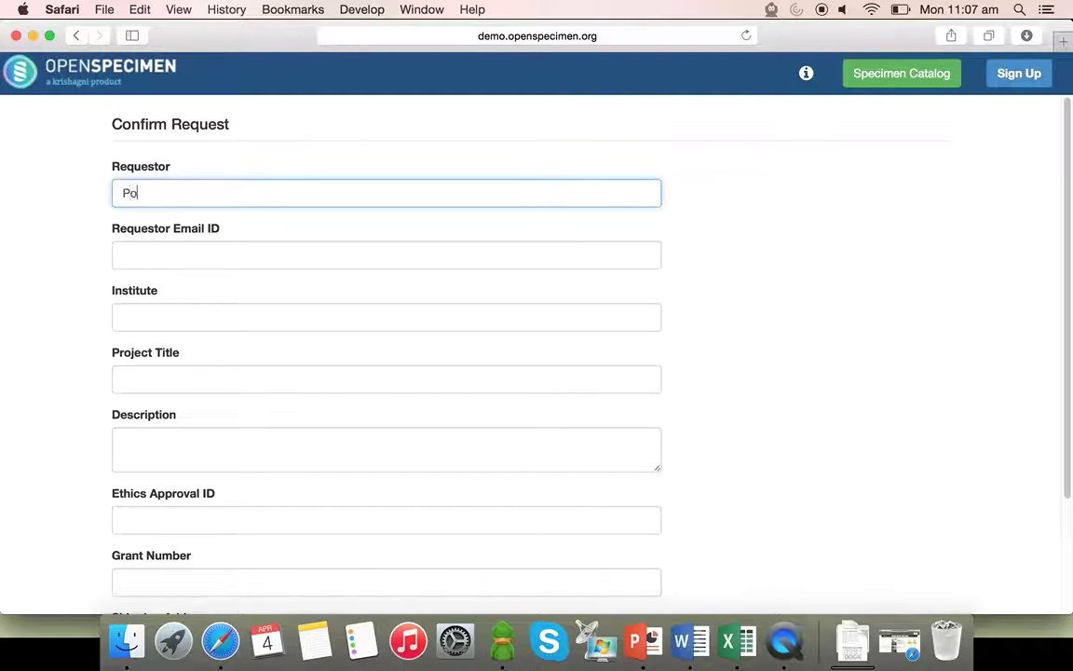
{"action": "key", "text": "BackSpace"}
{"action": "key", "text": "BackSpace"}
{"action": "key", "text": "BackSpace"}
{"action": "type", "text": "Dr "}
{"action": "type", "text": "James"}
{"action": "key", "text": "Tab"}
{"action": "type", "text": "h"}
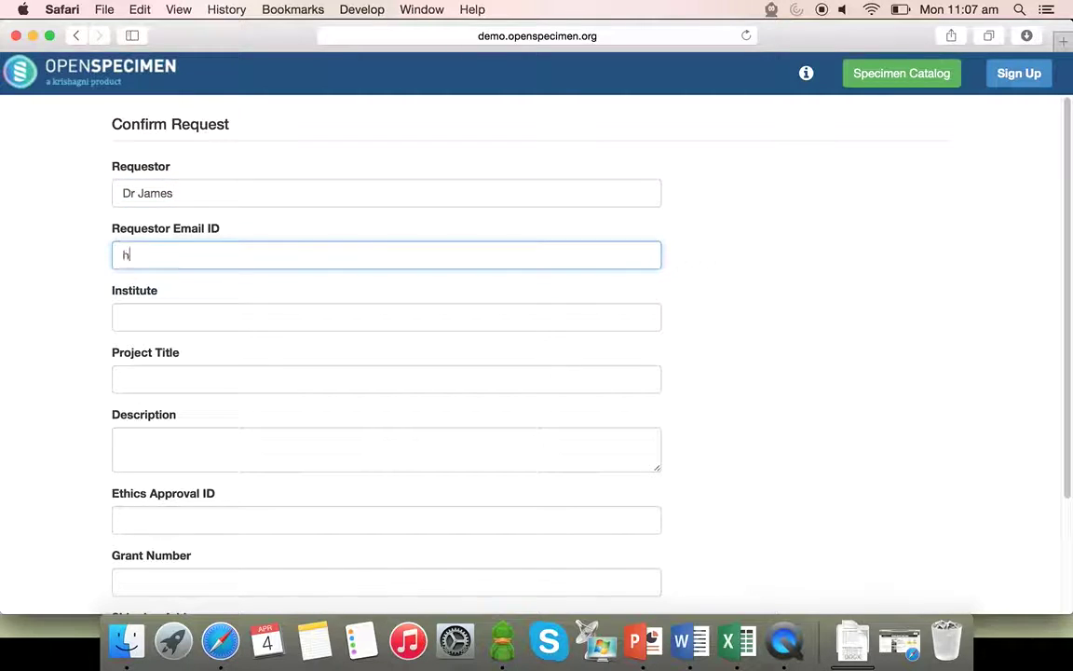
{"action": "key", "text": "BackSpace"}
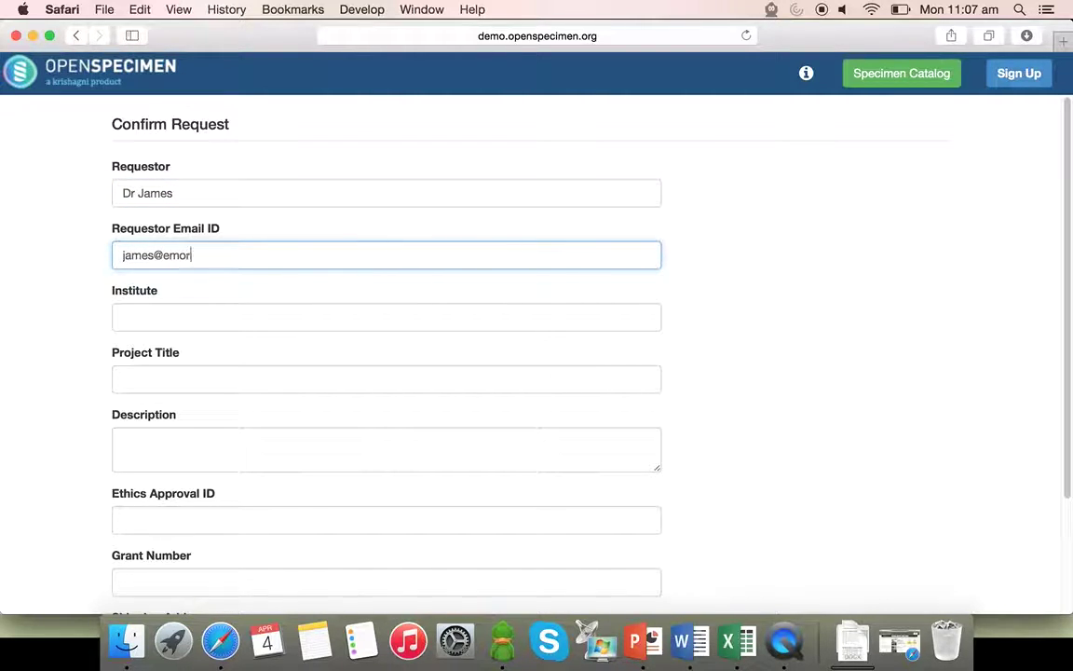
Step: Fill in Emory Institute of Research, project 'Breast Cancer Research', and the 30-70 age-group description
{"action": "key", "text": "Tab"}
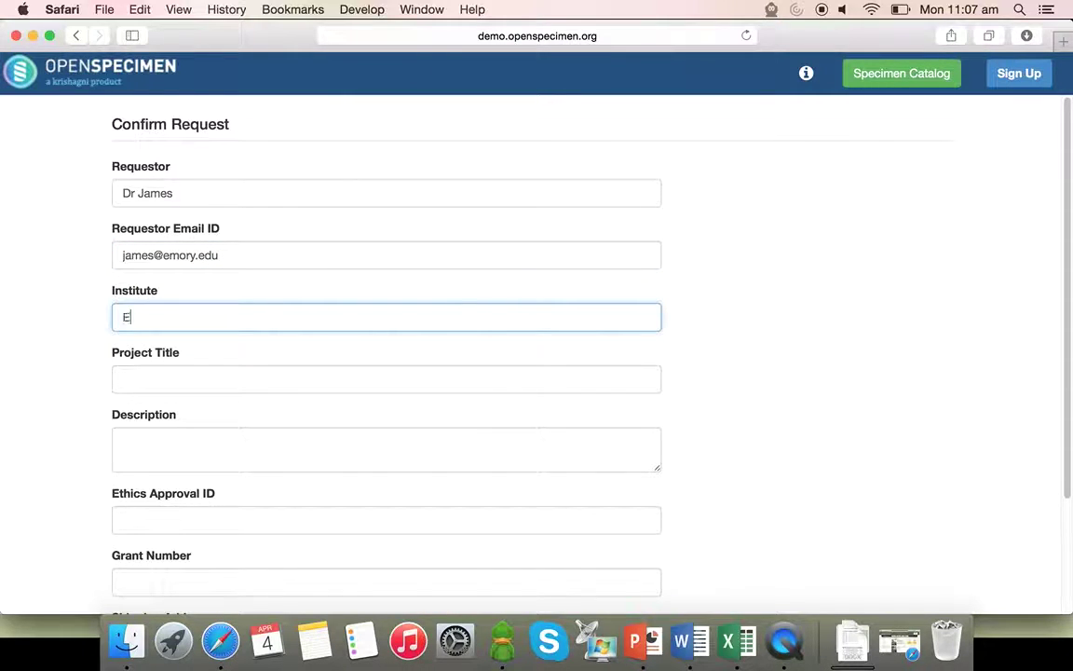
{"action": "type", "text": "mory Institute o"}
{"action": "type", "text": "f Research"}
{"action": "key", "text": "Tab"}
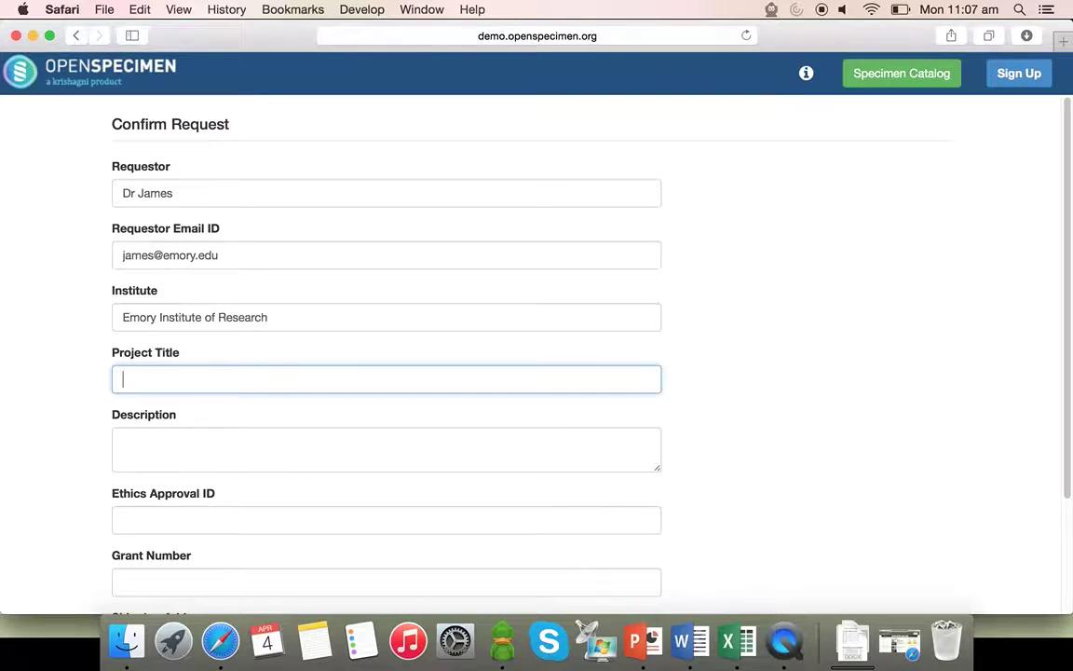
{"action": "type", "text": "Breasch Ca"}
{"action": "key", "text": "BackSpace"}
{"action": "key", "text": "BackSpace"}
{"action": "key", "text": "BackSpace"}
{"action": "key", "text": "BackSpace"}
{"action": "key", "text": "BackSpace"}
{"action": "type", "text": "t"}
{"action": "key", "text": "BackSpace"}
{"action": "type", "text": "Ca"}
{"action": "type", "text": "ncer Research"}
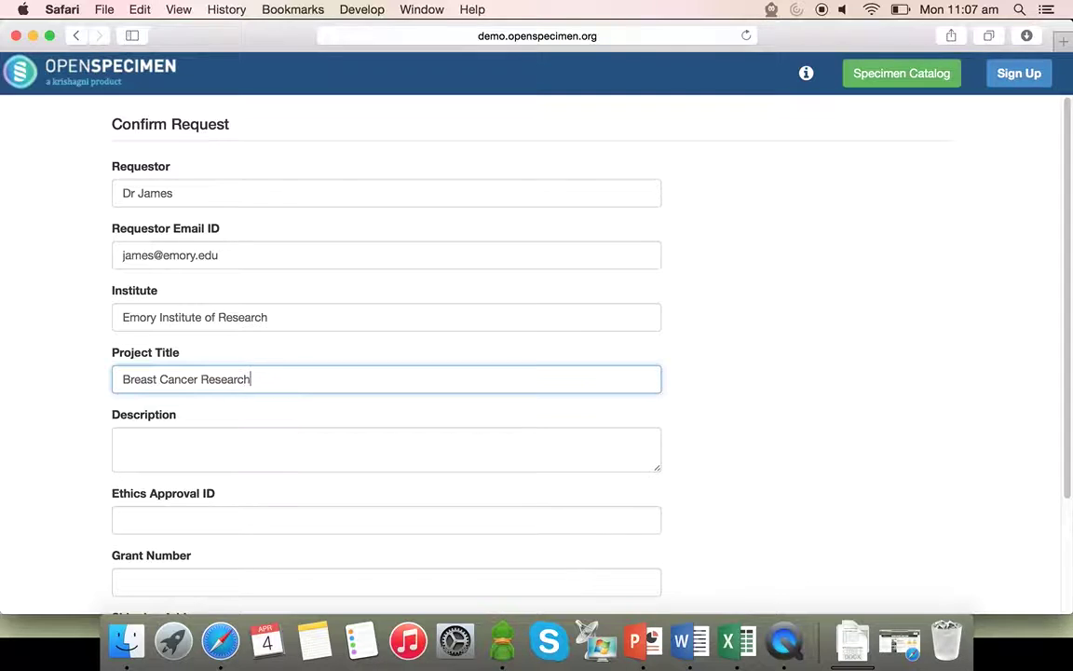
{"action": "key", "text": "Tab"}
{"action": "type", "text": "Need specime"}
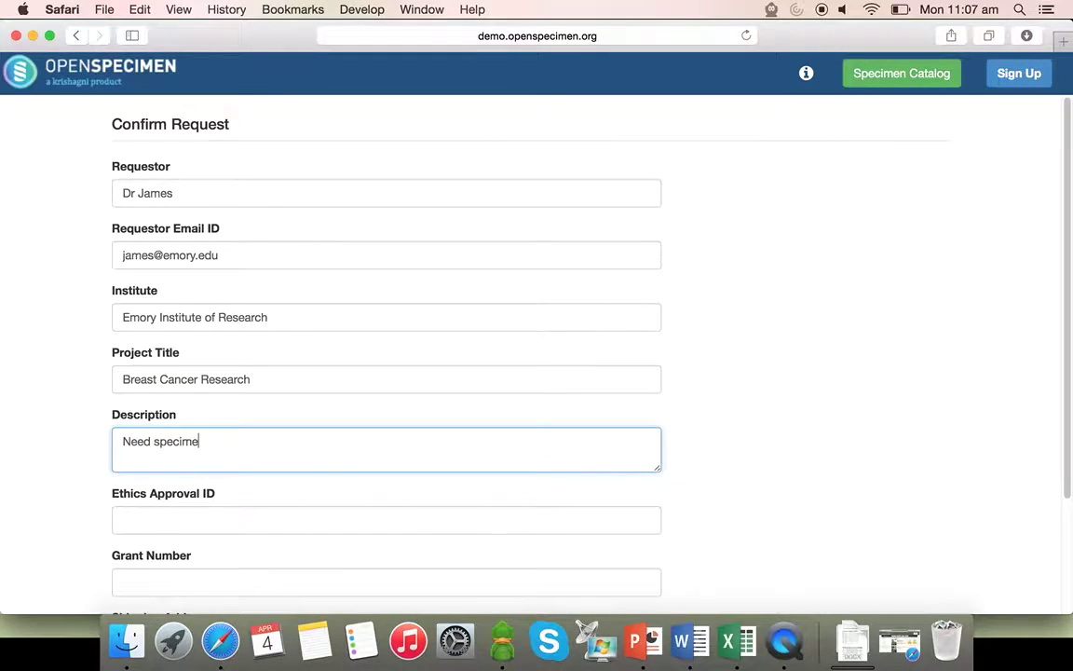
{"action": "type", "text": "ns from partic"}
{"action": "type", "text": "ipants in age group"}
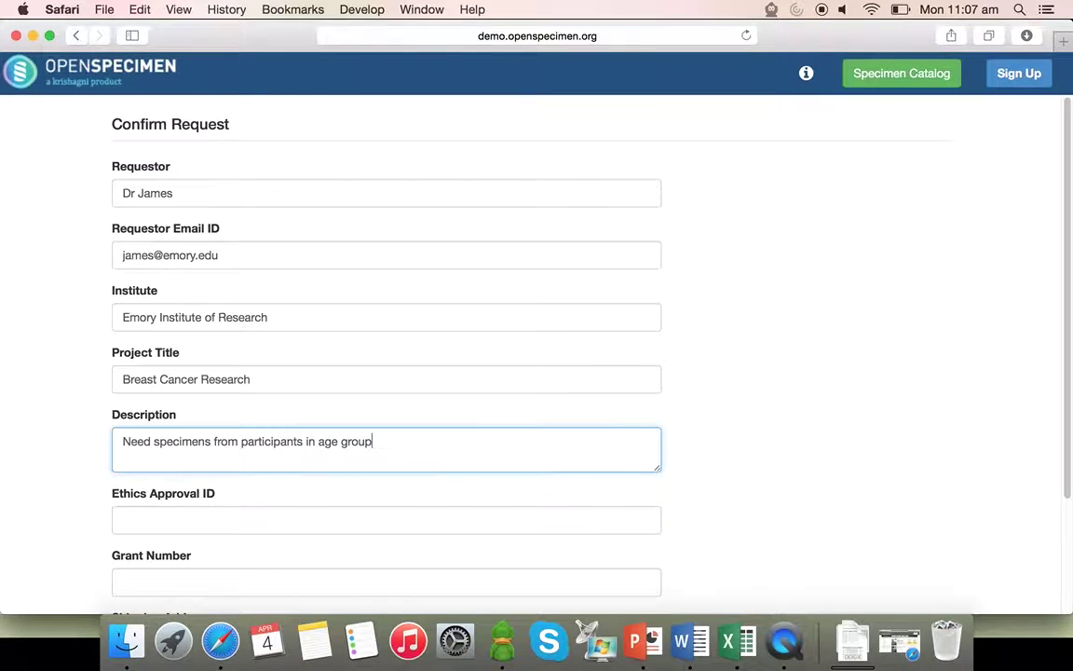
{"action": "type", "text": " of 30-70"}
Step: Set the ethics approval ID to 04-2016 and reuse it as the grant number
{"action": "key", "text": "Tab"}
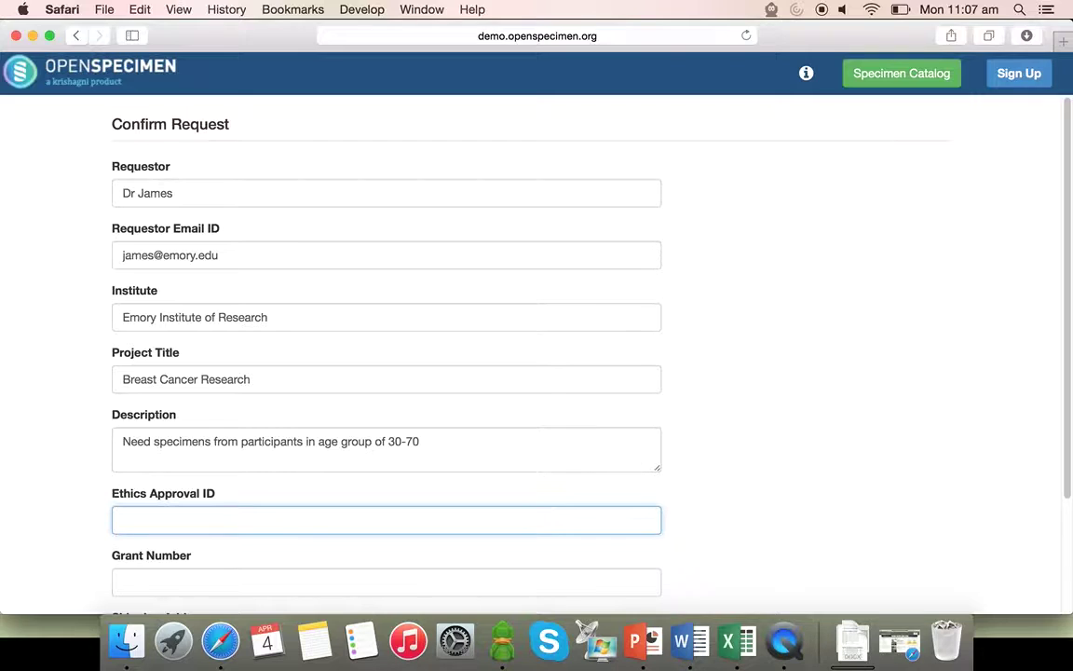
{"action": "type", "text": "04-1016"}
{"action": "key", "text": "super+a"}
{"action": "key", "text": "Left"}
{"action": "key", "text": "BackSpace"}
{"action": "type", "text": "2"}
{"action": "key", "text": "super+a"}
{"action": "key", "text": "super+c"}
{"action": "key", "text": "Tab"}
{"action": "key", "text": "super+v"}
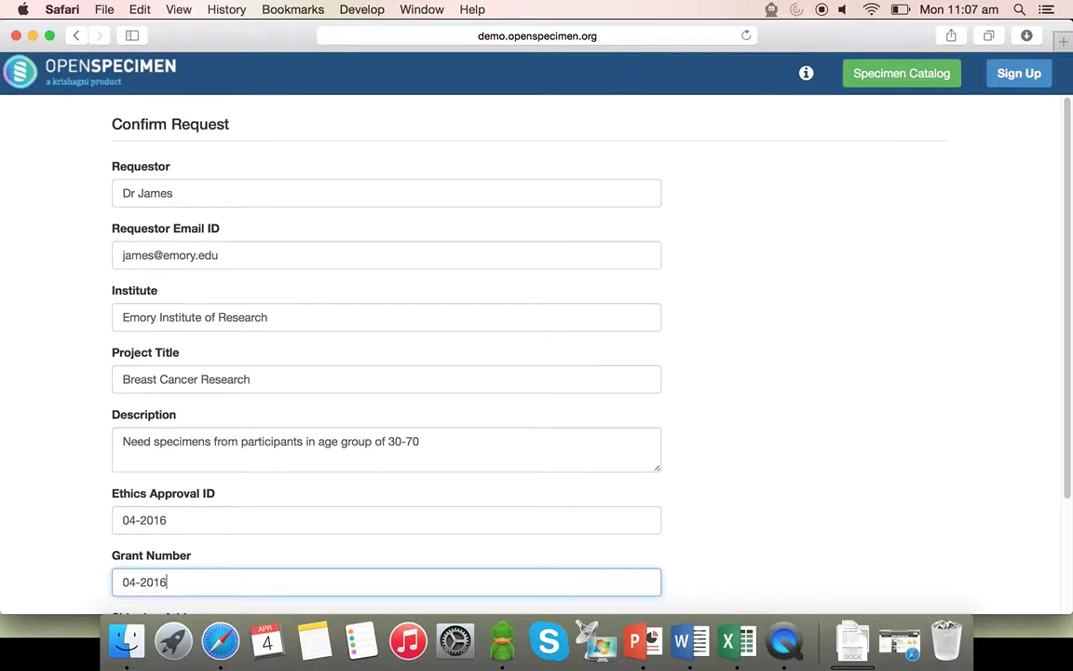
{"action": "scroll", "coordinate": [537, 354], "scroll_direction": "down", "scroll_amount": 3}
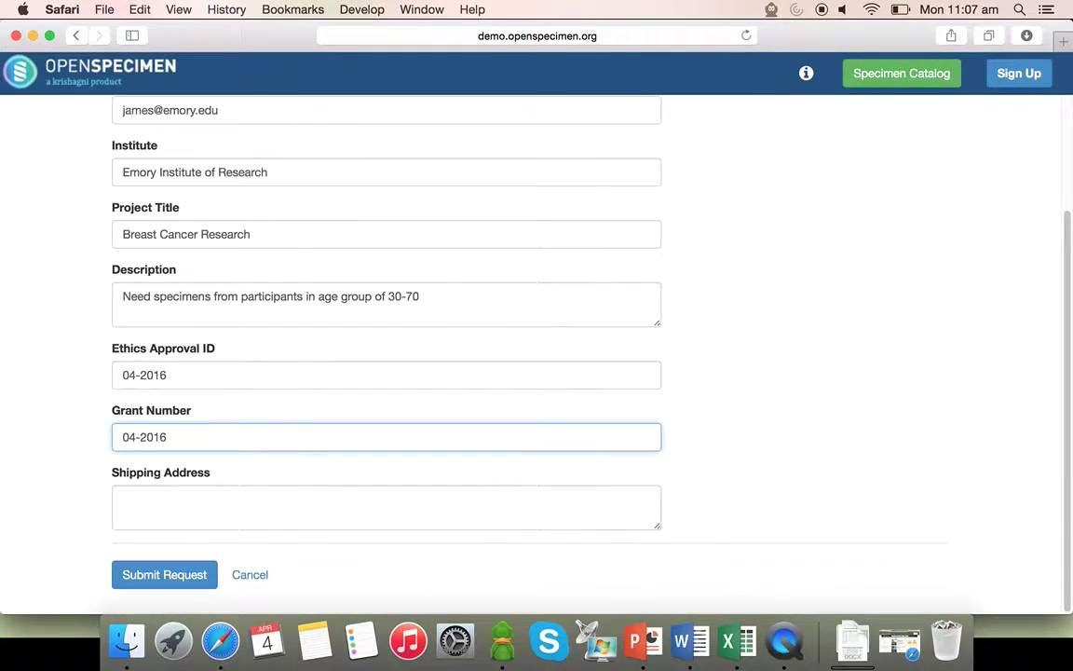
Step: Ship to 'Emory Institute Research, Atlanta', submit the request, and view its Gmail notification
{"action": "left_click", "coordinate": [137, 489]}
{"action": "type", "text": "Emory "}
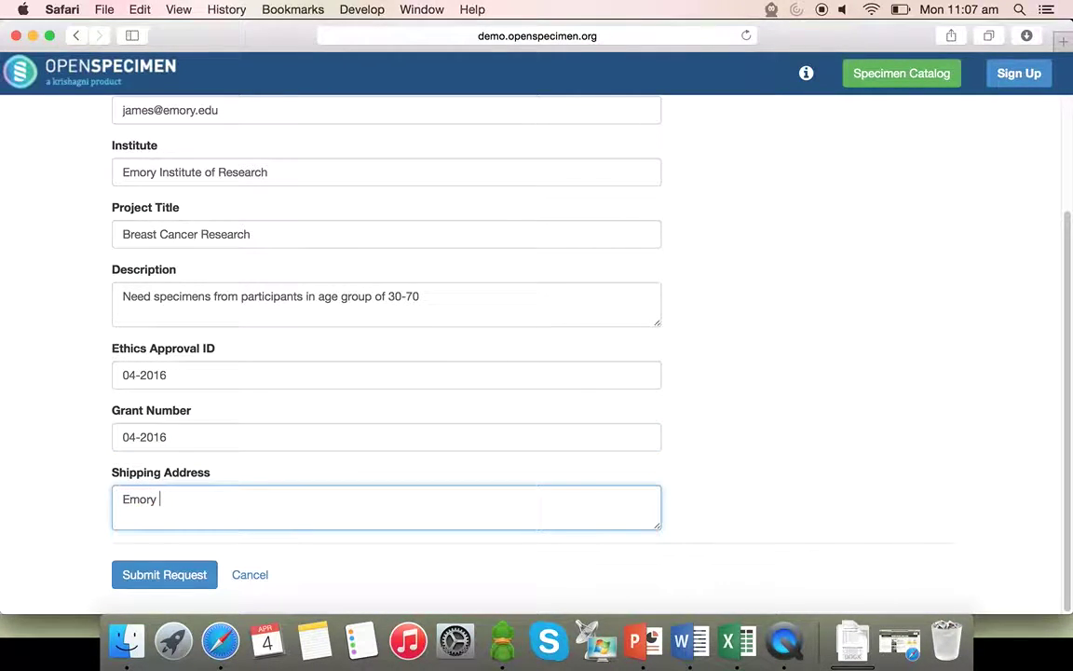
{"action": "type", "text": "Insta"}
{"action": "type", "text": "ute "}
{"action": "type", "text": "Reseac"}
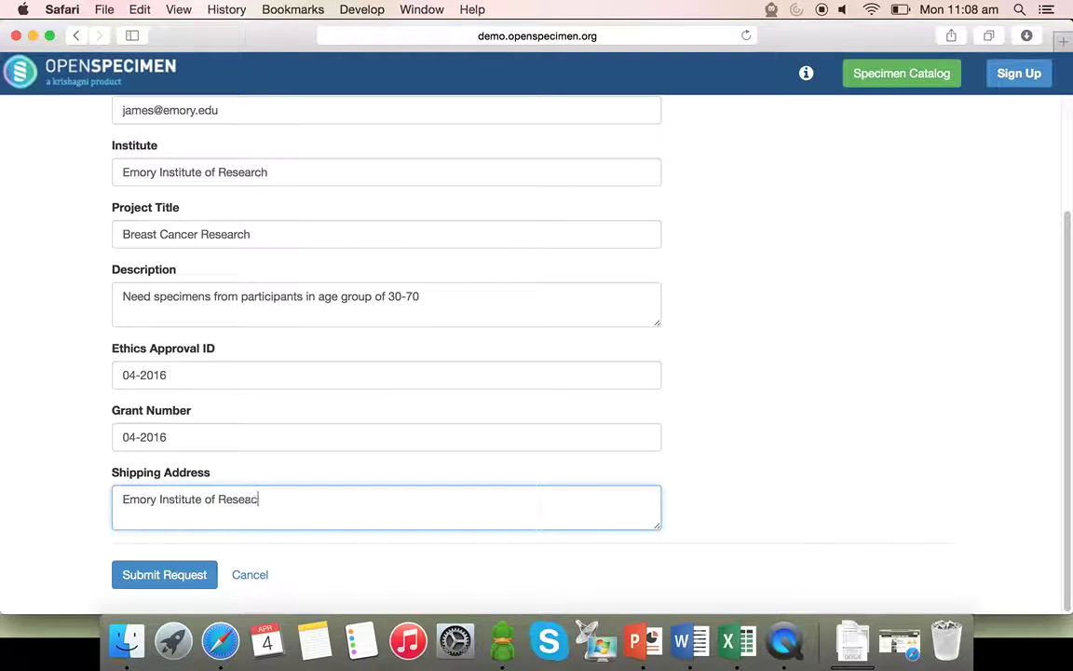
{"action": "type", "text": "h"}
{"action": "key", "text": "BackSpace"}
{"action": "key", "text": "BackSpace"}
{"action": "type", "text": "rch, Atl"}
{"action": "type", "text": "anta"}
{"action": "key", "text": "BackSpace"}
{"action": "key", "text": "BackSpace"}
{"action": "key", "text": "BackSpace"}
{"action": "type", "text": "nta"}
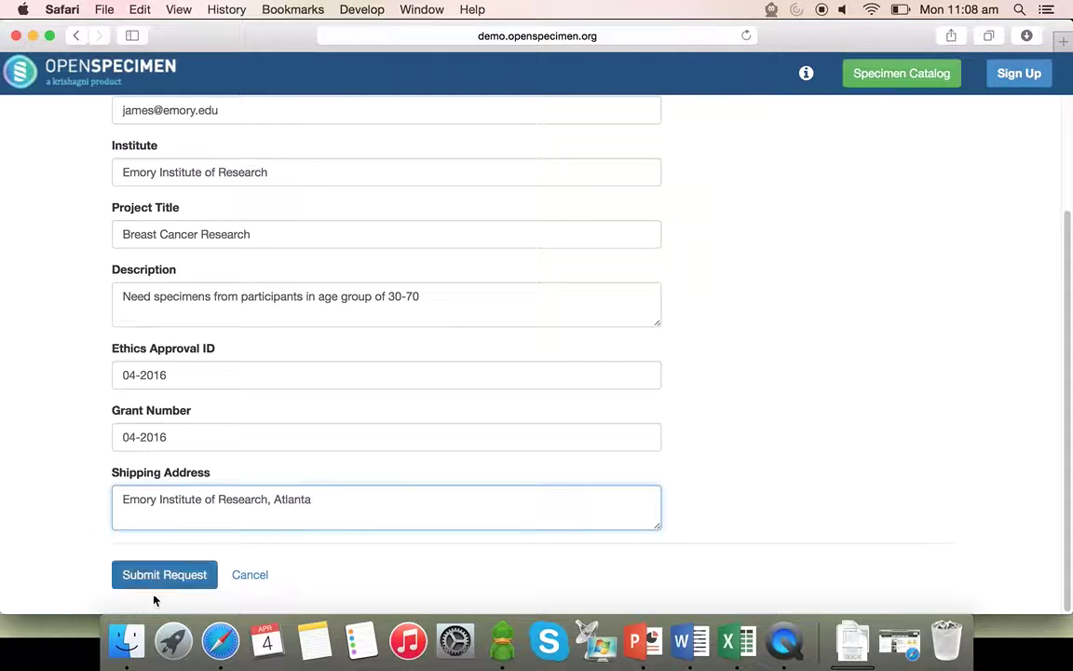
{"action": "left_click", "coordinate": [165, 575]}
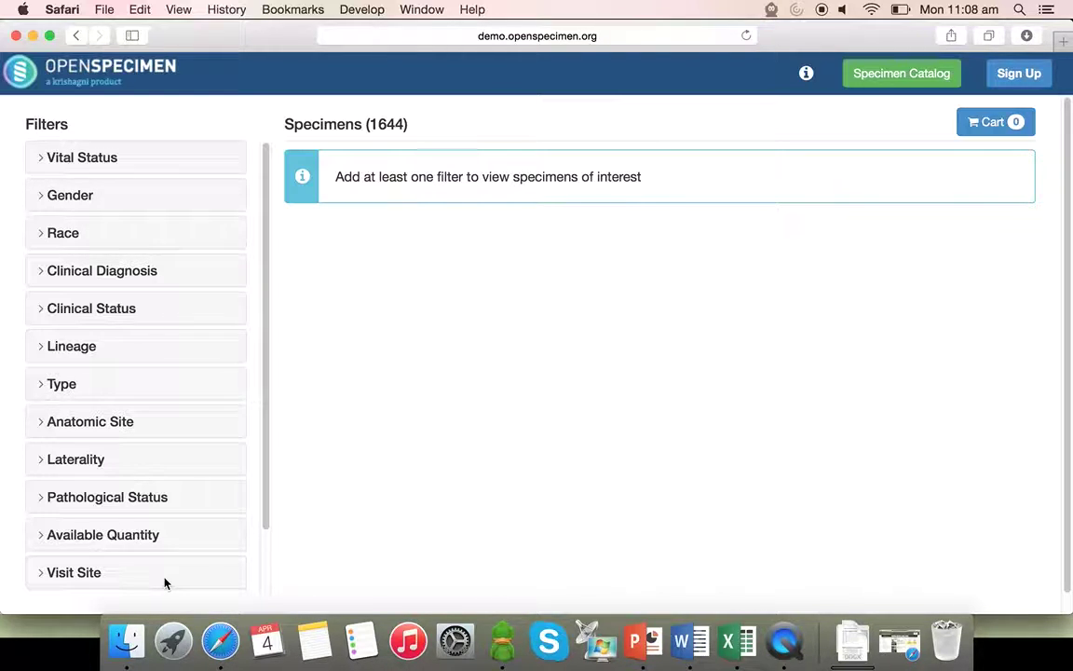
{"action": "key", "text": "super+grave"}
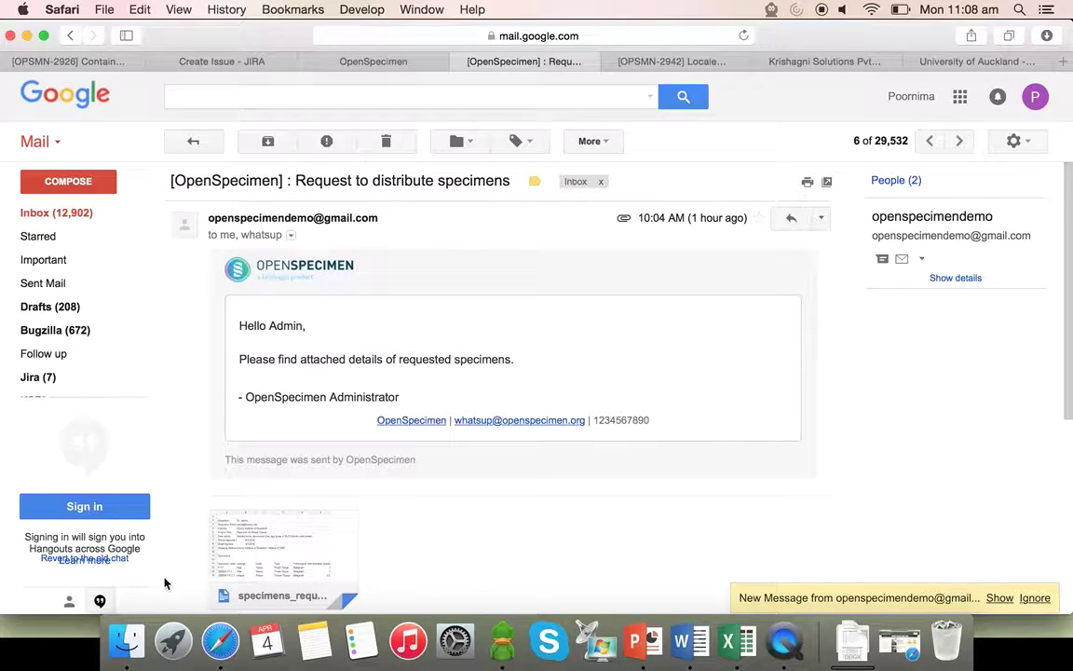